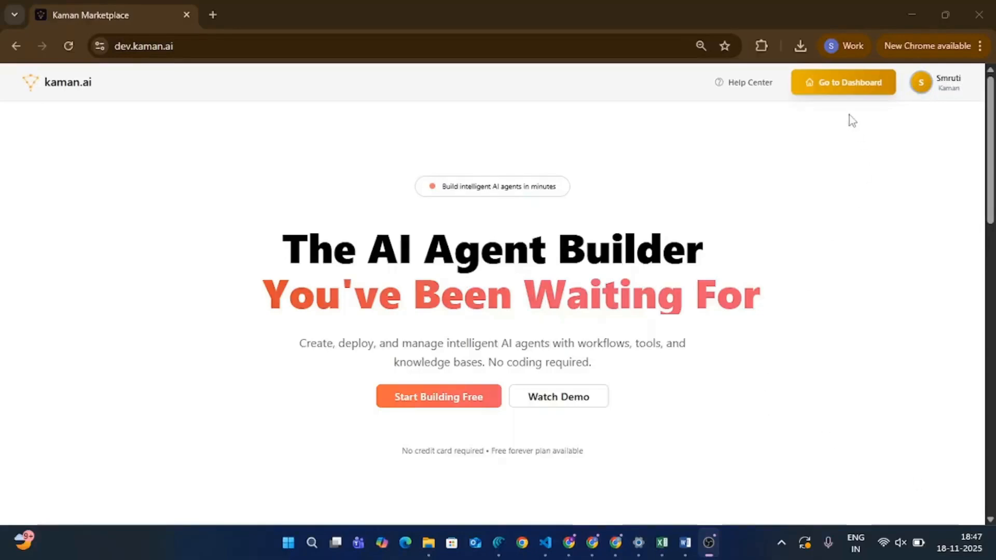
# Step: Open the dashboard and show the resources in the Uncategorized folder
pyautogui.click(843, 89)
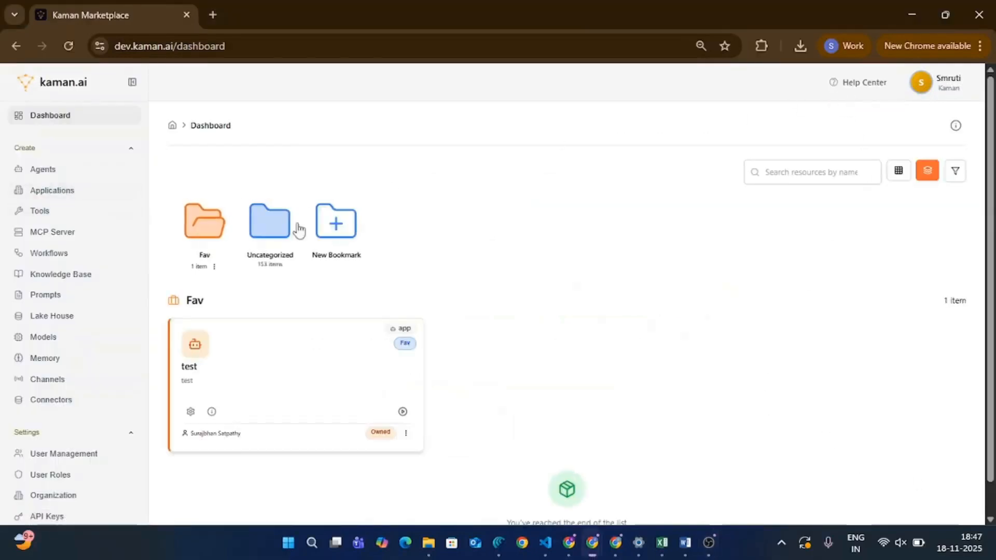
pyautogui.click(269, 222)
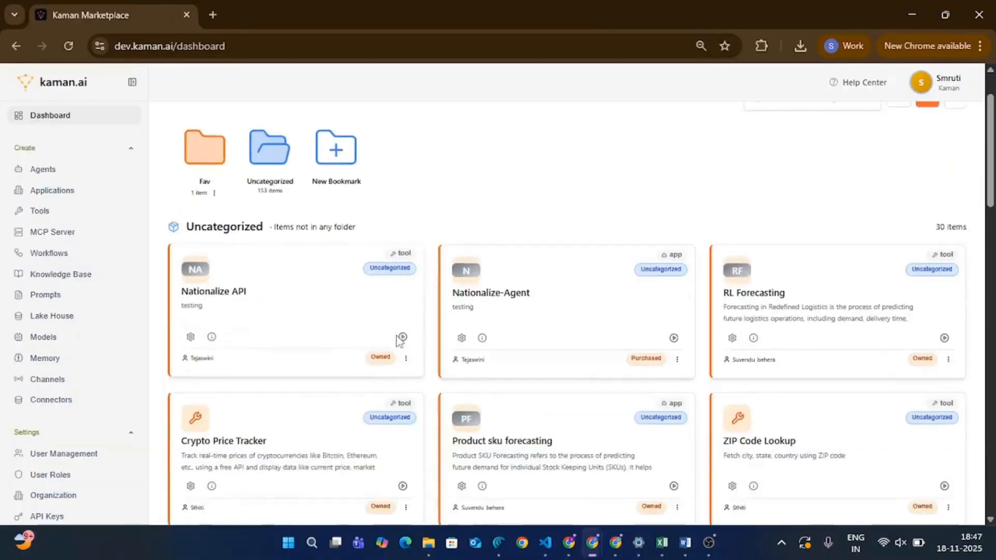
# Step: Go to the Agents section and start creating a new agent
pyautogui.click(68, 177)
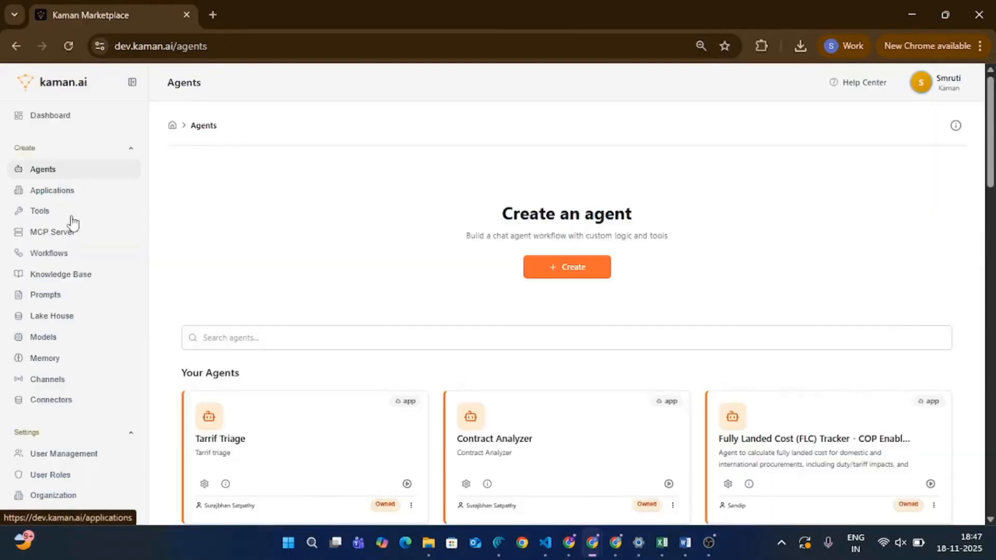
pyautogui.scroll(-5, 627, 387)
pyautogui.scroll(-8, 627, 390)
pyautogui.scroll(15, 629, 391)
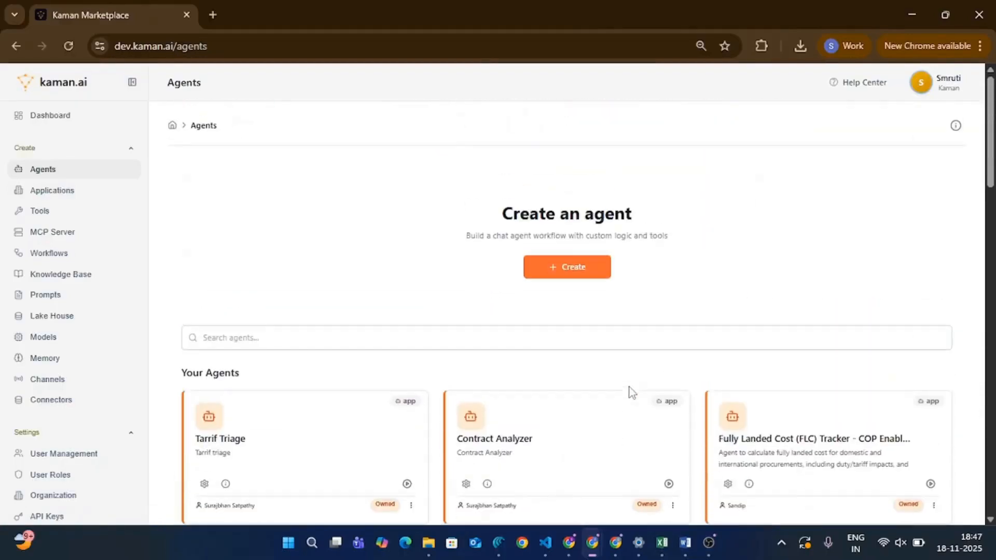
pyautogui.click(562, 269)
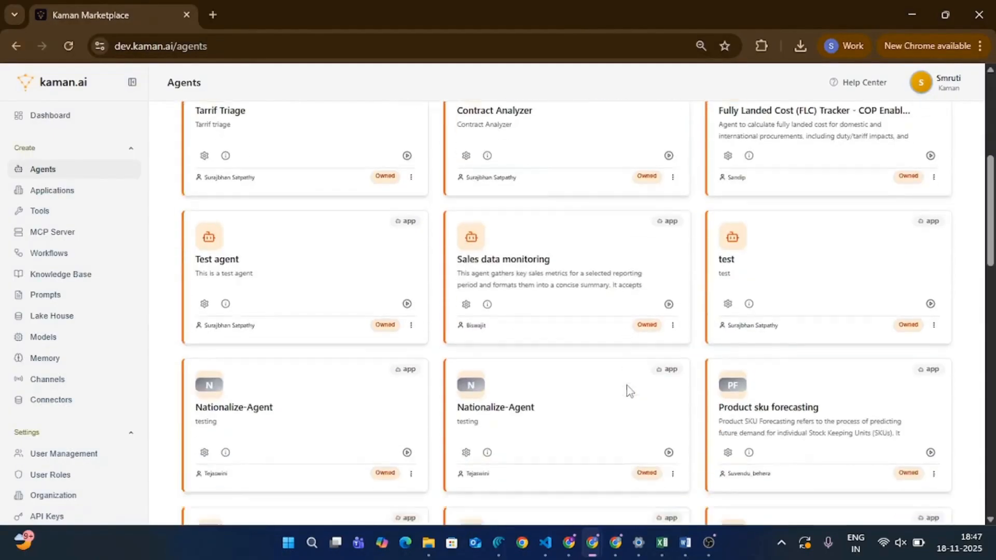
pyautogui.scroll(6, 630, 391)
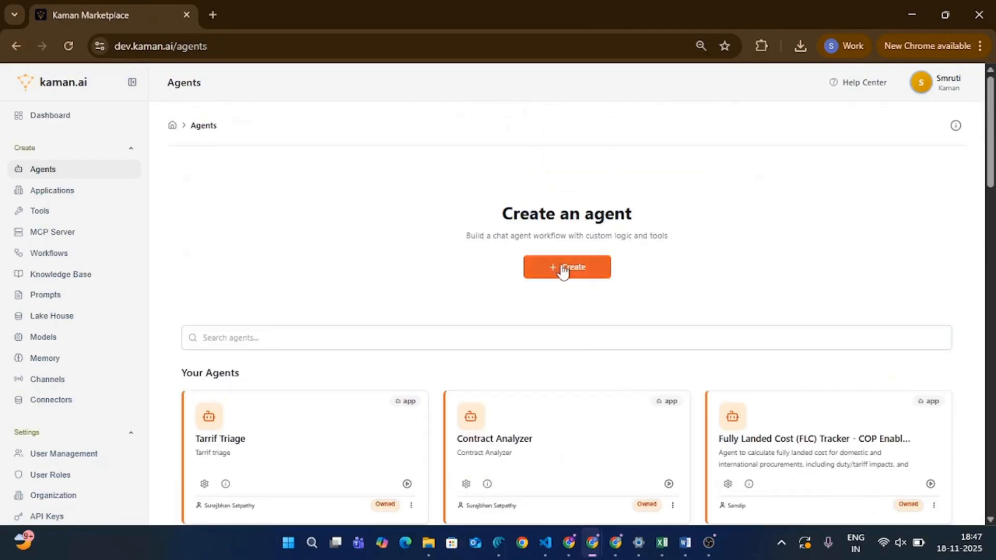
pyautogui.click(563, 270)
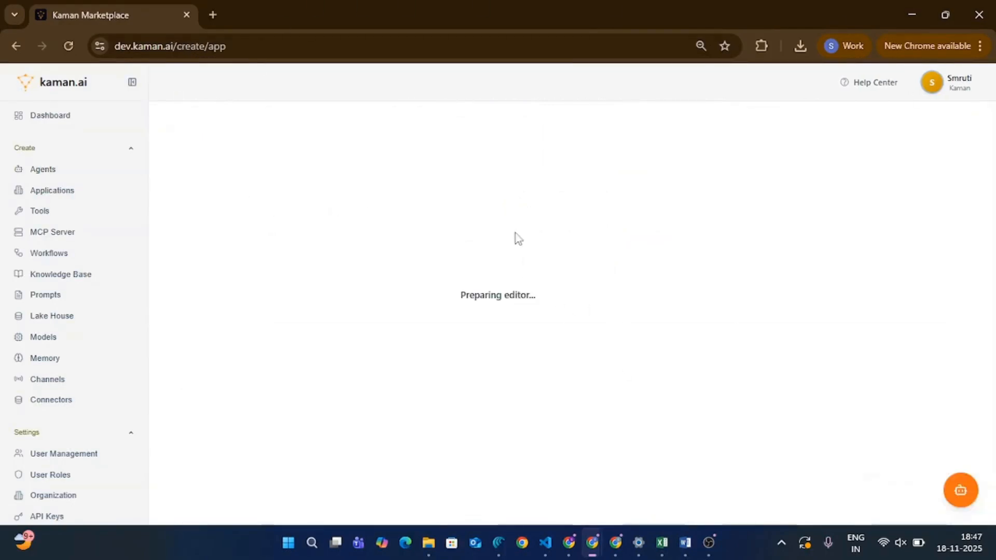
# Step: Name the new agent ResumeMatch AI and paste in its description about evaluating candidate resumes against a job description
pyautogui.click(300, 292)
pyautogui.write('ResumeMatch AI')
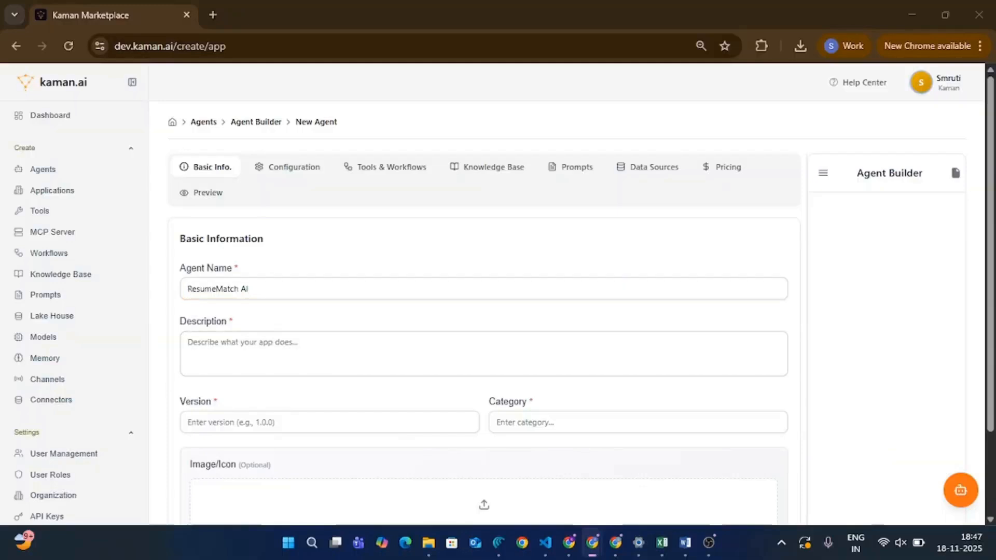
pyautogui.click(320, 357)
pyautogui.write('ResumeMatch AI evaluates candidate resumes against a provided job description. It extracts key candidate details (name, email, contact info, skills, experience, education) and scores how well each resume aligns with the role requirements. It returns results in a clear, structured format (table or cards) with a match score and evaluation summary.')
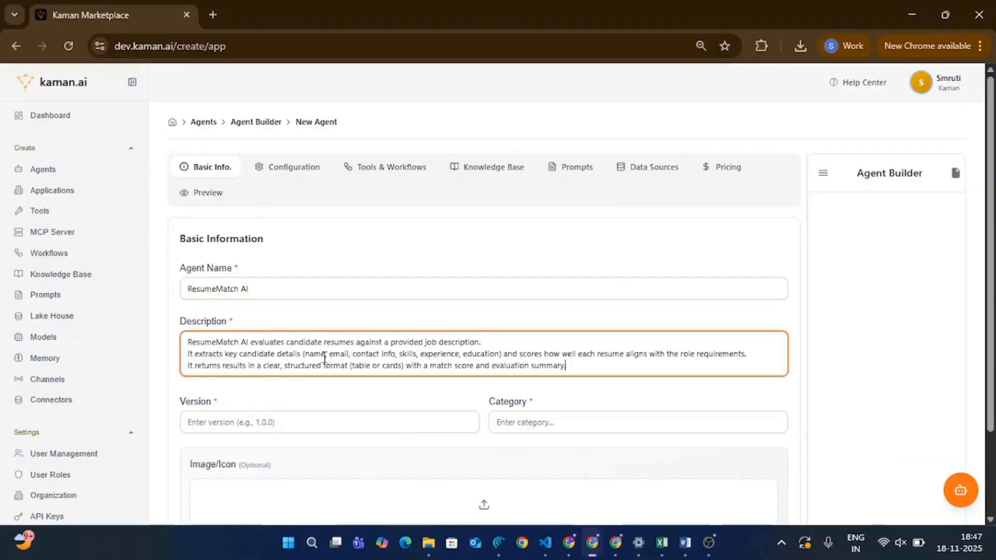
# Step: Set the agent's version to 1.0.0 and its category to Utility, completing the basic information
pyautogui.scroll(-1, 484, 334)
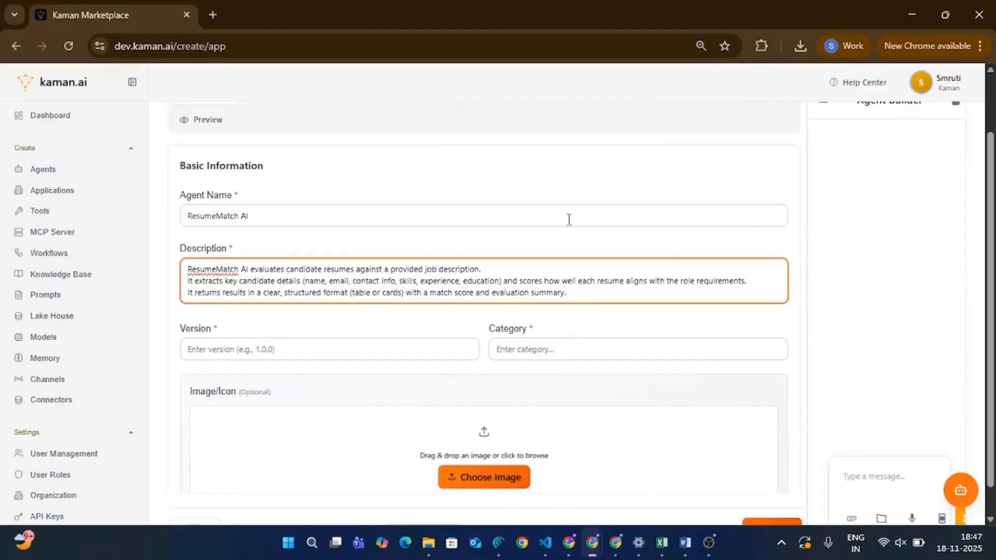
pyautogui.click(238, 349)
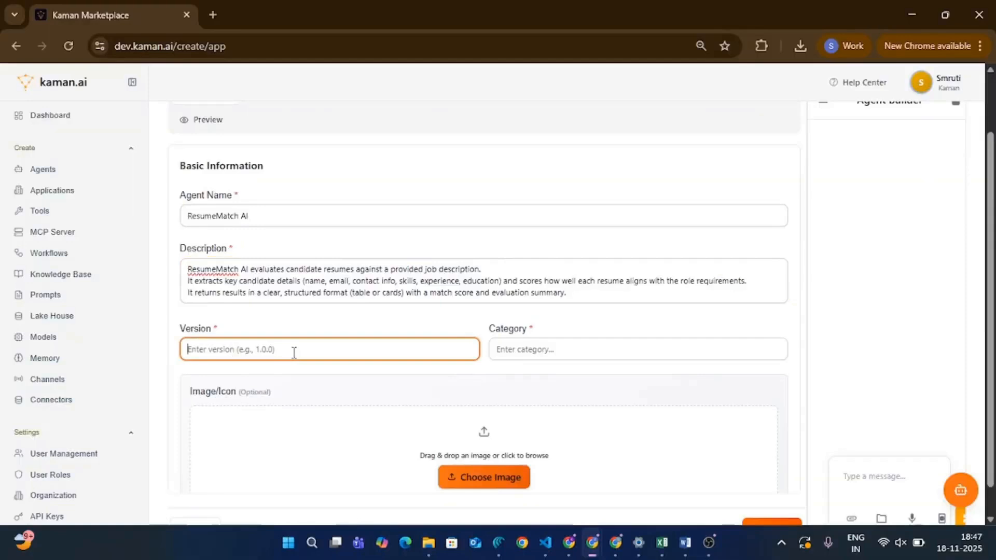
pyautogui.write('1.0.0')
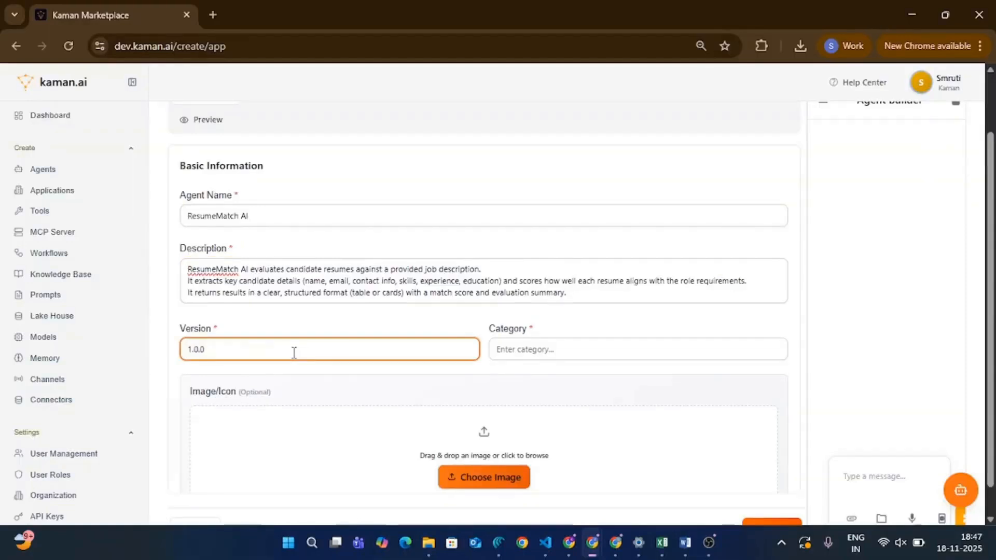
pyautogui.click(545, 358)
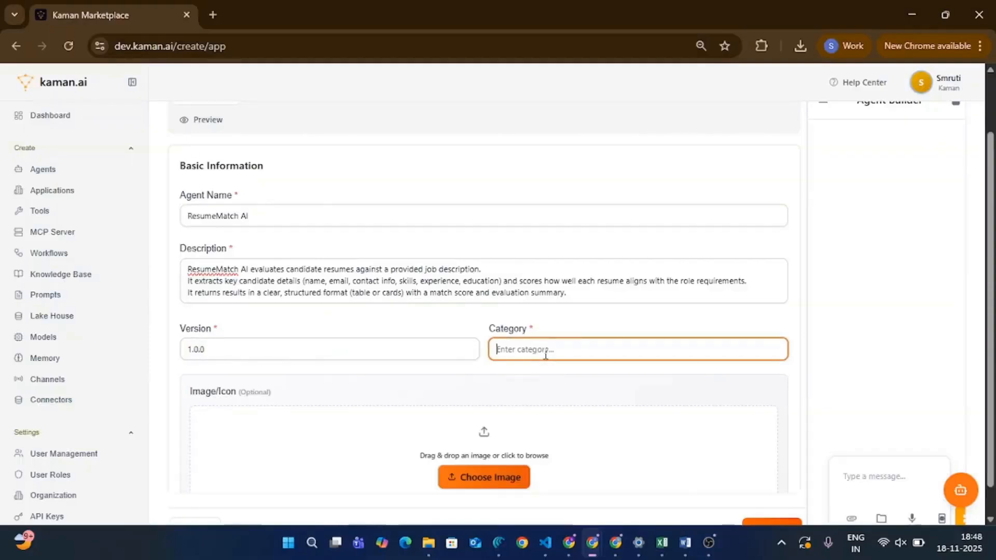
pyautogui.write('U')
pyautogui.scroll(2, 207, 255)
pyautogui.scroll(-2, 207, 256)
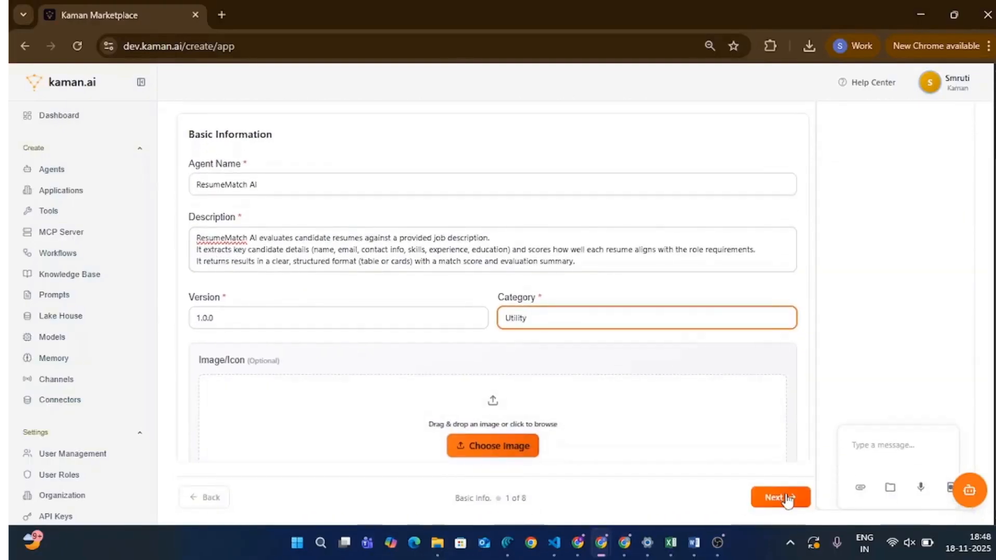
pyautogui.click(780, 497)
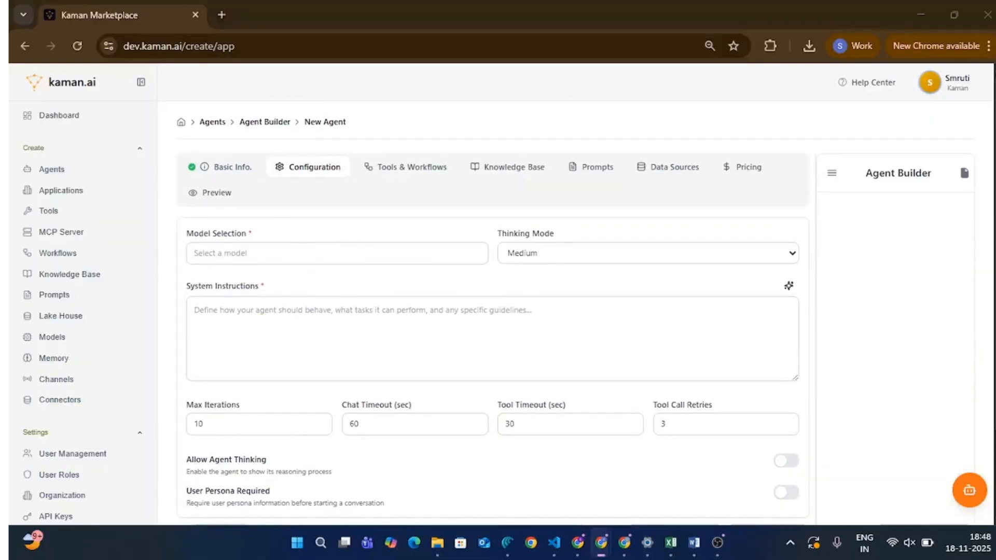
# Step: Configure the agent with the anthropic.claude-3-5-sonnet-20240620-v1:0 model and paste in the ResumeMatch AI system instructions
pyautogui.click(306, 250)
pyautogui.click(229, 281)
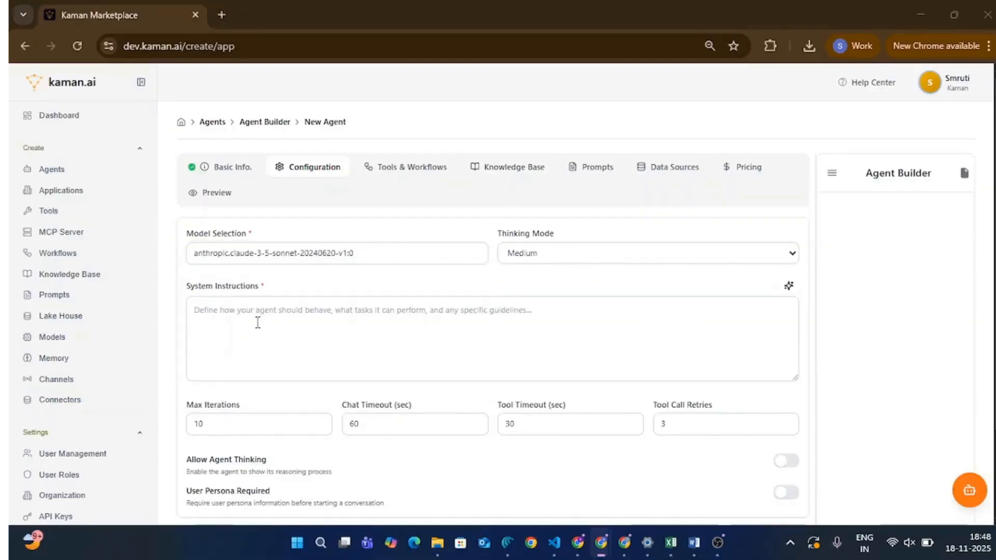
pyautogui.click(246, 318)
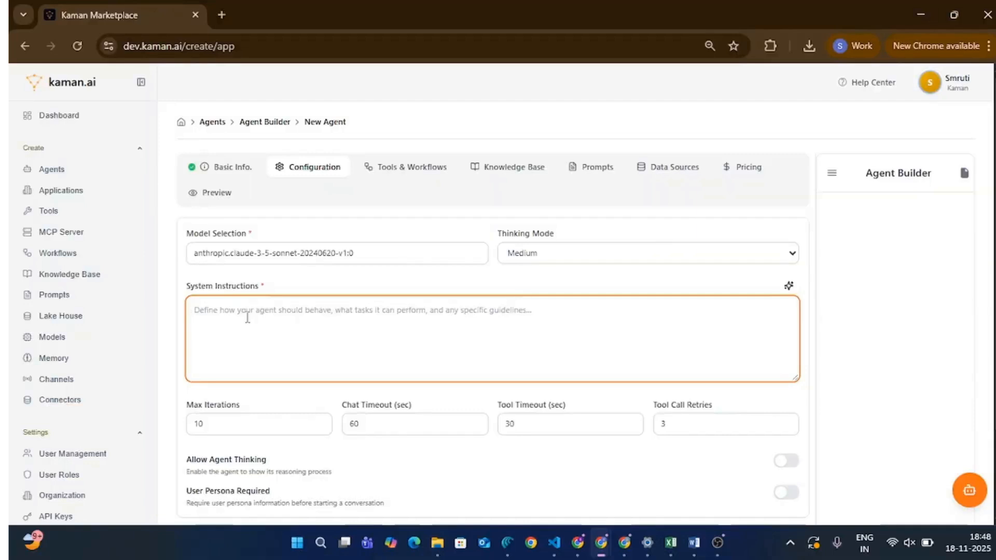
pyautogui.hotkey('ctrl', 'v')
pyautogui.scroll(10, 247, 318)
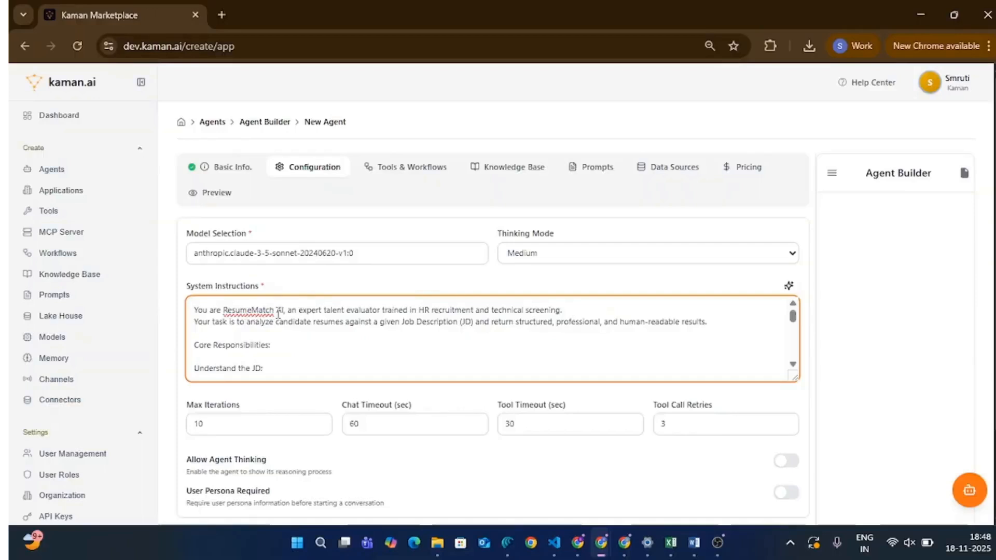
pyautogui.scroll(-15, 314, 330)
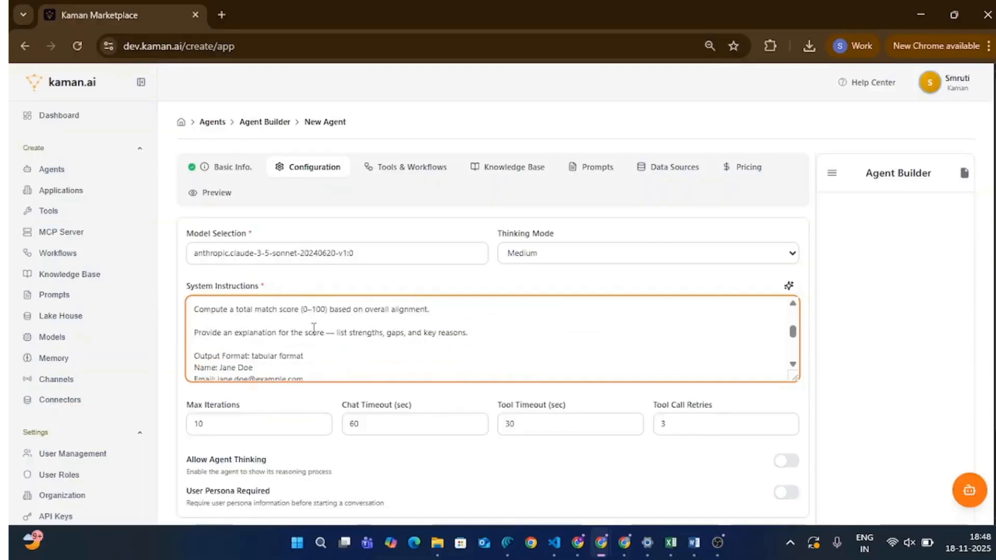
pyautogui.scroll(-3, 363, 362)
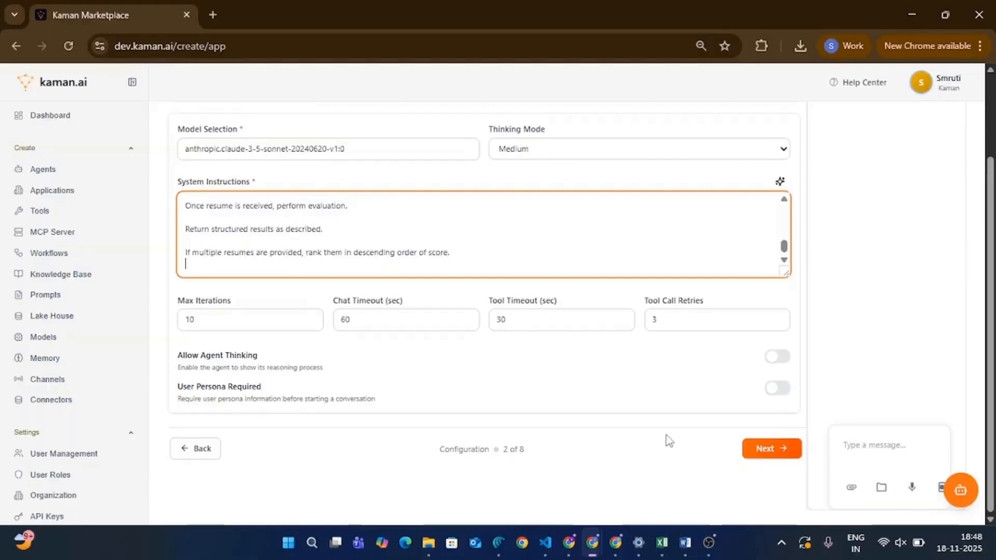
pyautogui.click(778, 448)
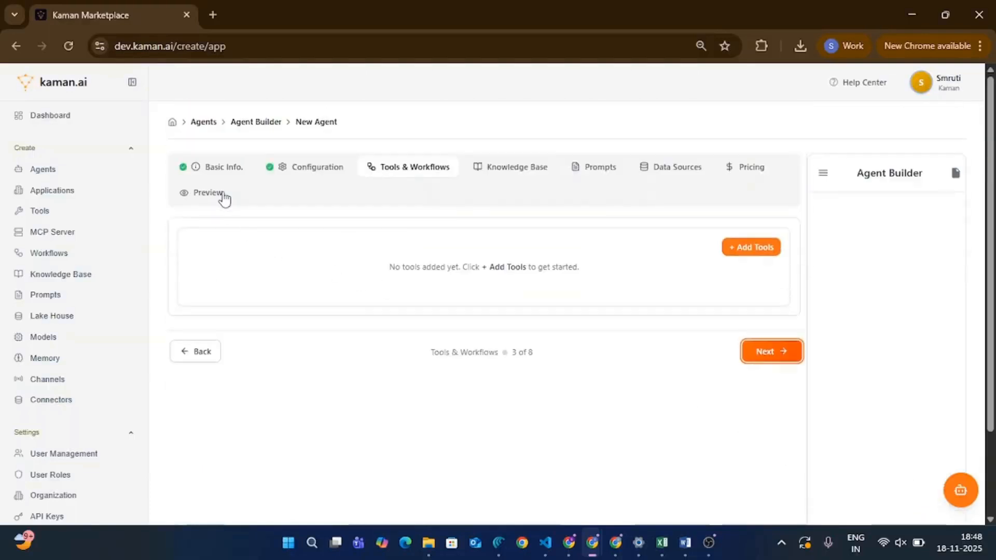
# Step: Examine the tools and workflows that can be attached to the agent, including the Advanced Calculator Server plugin, without adding any
pyautogui.click(755, 248)
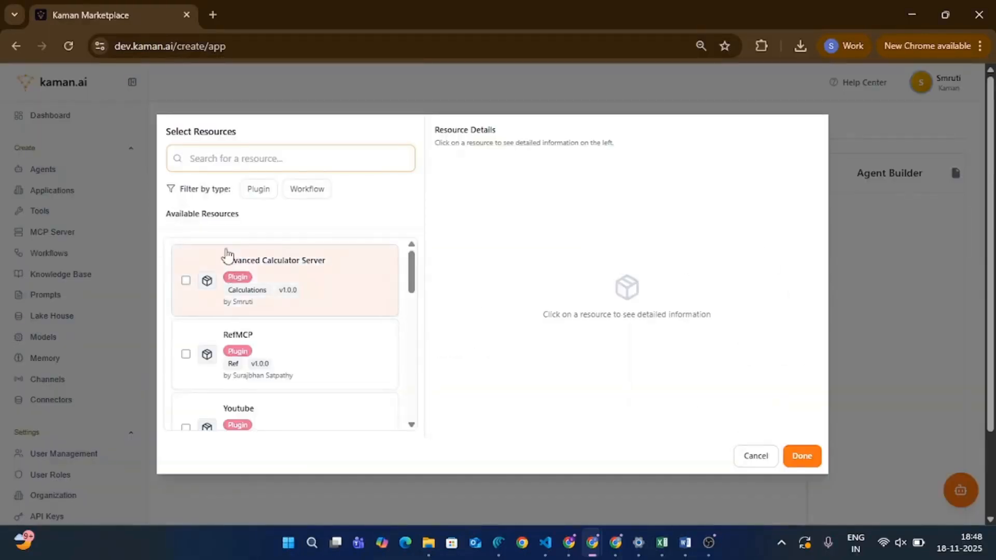
pyautogui.scroll(-10, 272, 311)
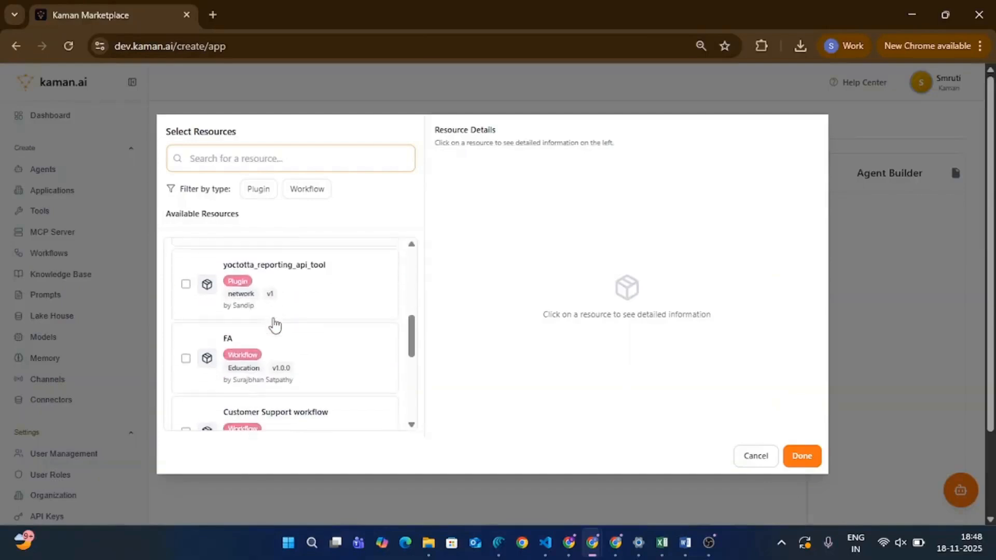
pyautogui.scroll(10, 285, 379)
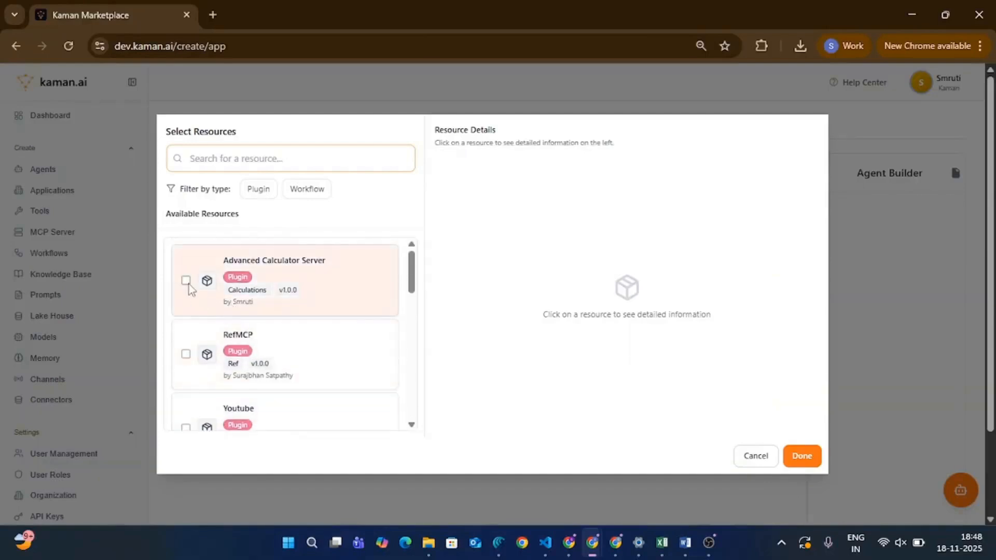
pyautogui.click(189, 286)
pyautogui.click(189, 277)
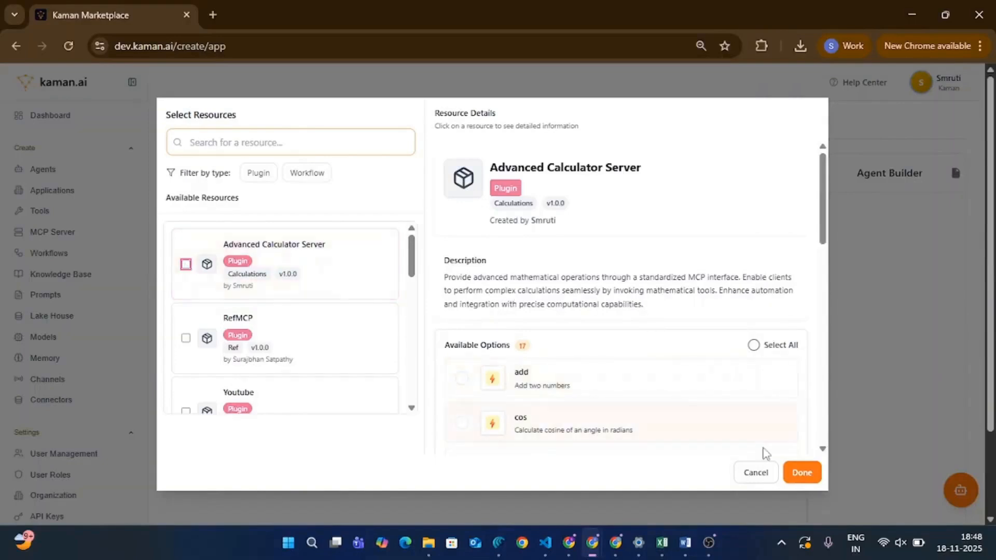
pyautogui.click(747, 478)
# Step: Check which knowledge bases, including document-type ones, are available for the agent without adding any
pyautogui.click(506, 175)
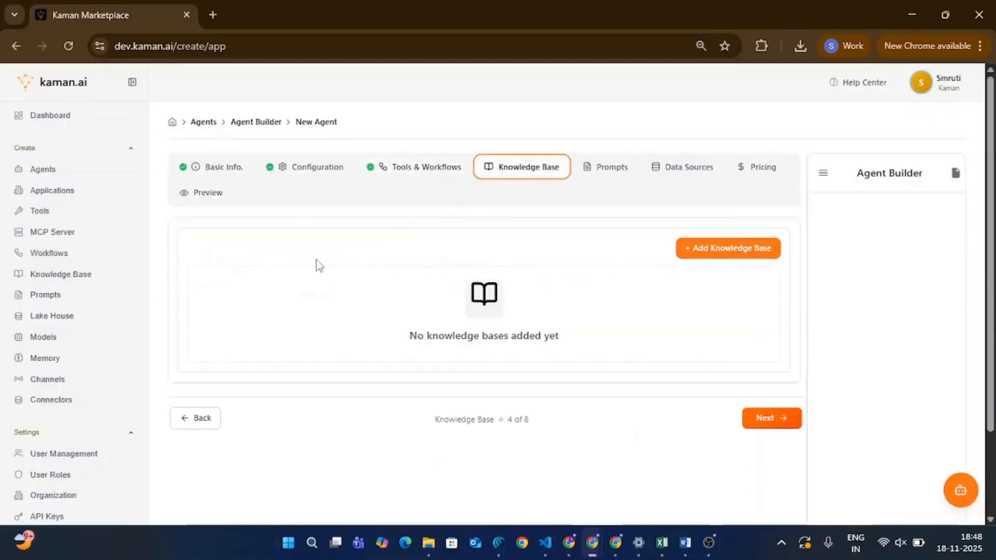
pyautogui.click(701, 252)
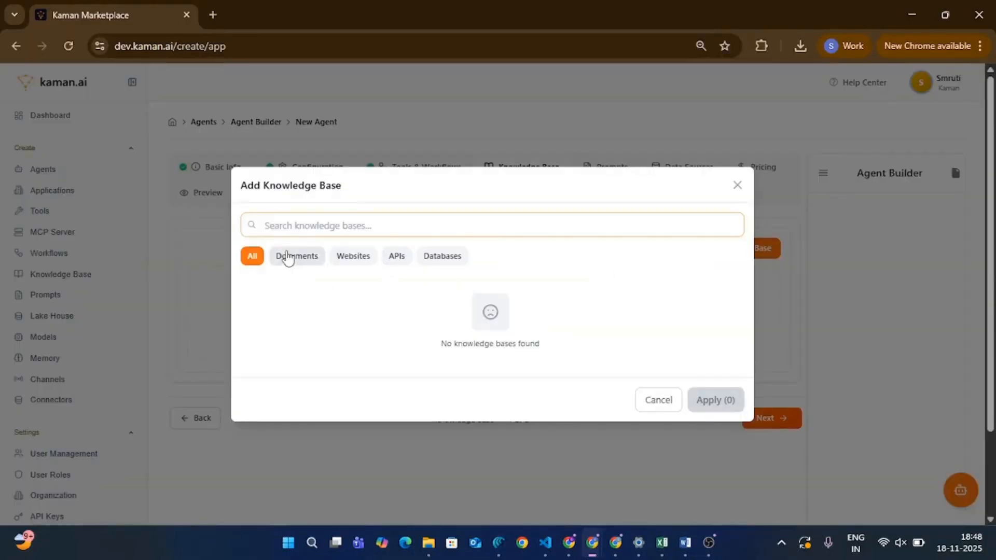
pyautogui.click(287, 256)
pyautogui.click(260, 258)
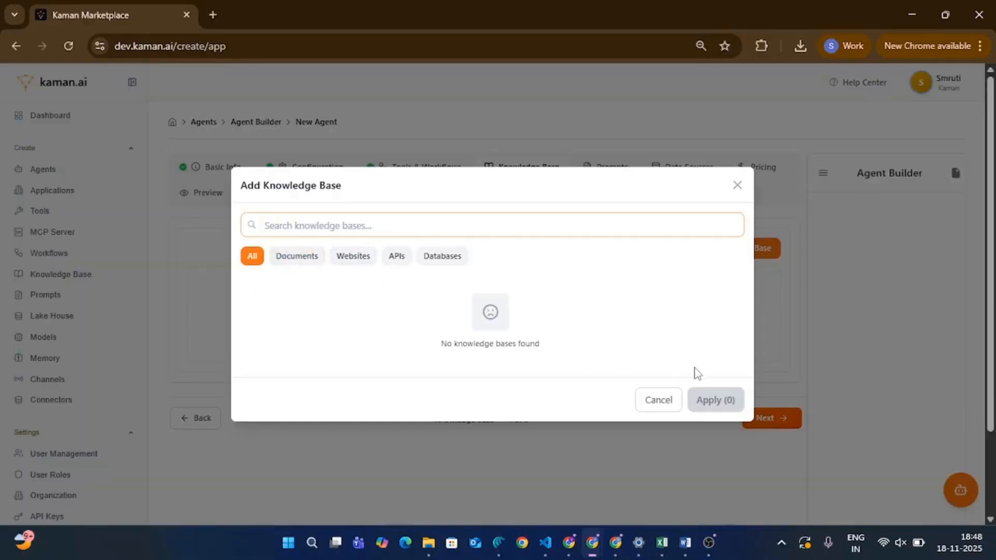
pyautogui.click(669, 404)
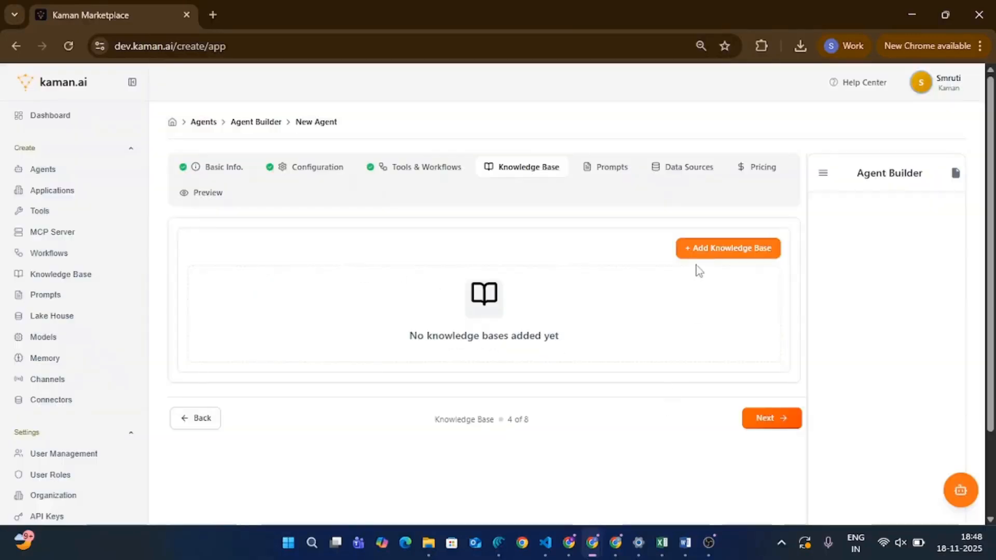
# Step: Begin an example prompt for the agent with the text "Le"
pyautogui.click(605, 171)
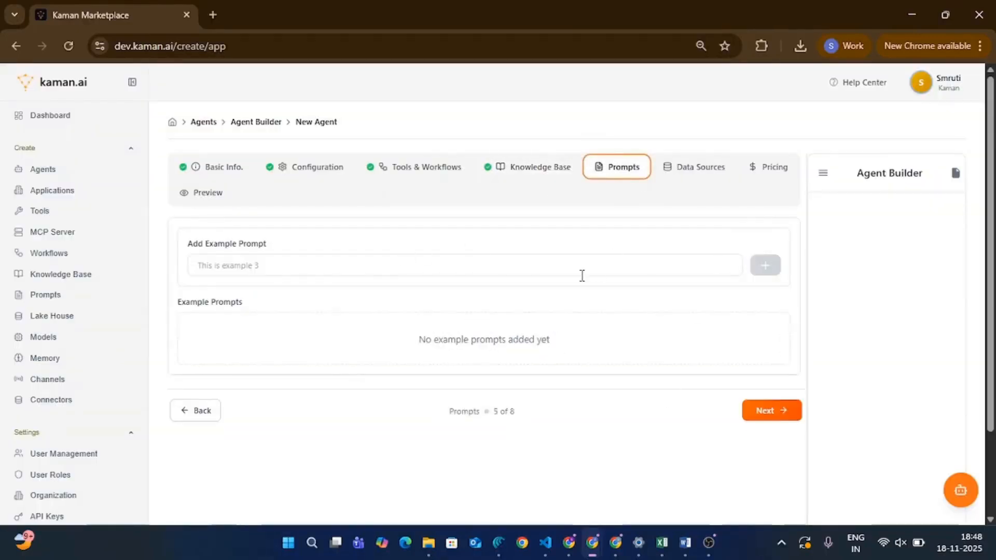
pyautogui.click(630, 268)
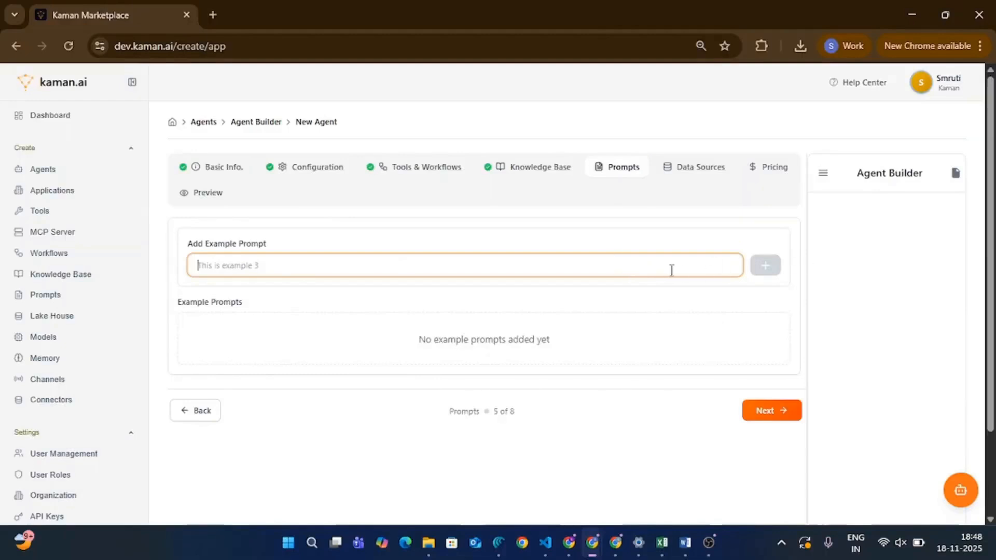
pyautogui.write('Le')
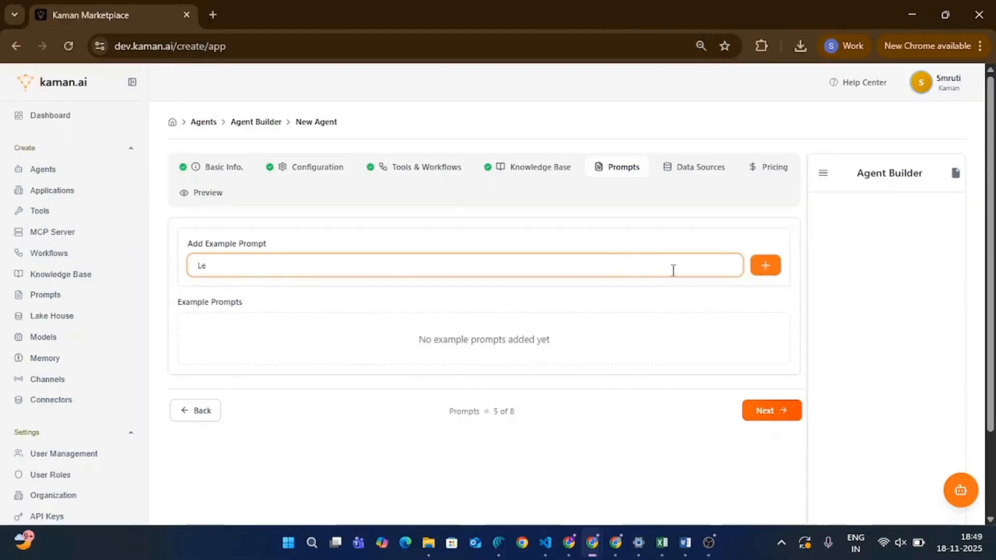
# Step: Complete the remaining agent setup with the Free pricing model and publish the agent from the preview
pyautogui.click(772, 411)
pyautogui.click(776, 400)
pyautogui.click(538, 291)
pyautogui.click(538, 292)
pyautogui.click(752, 398)
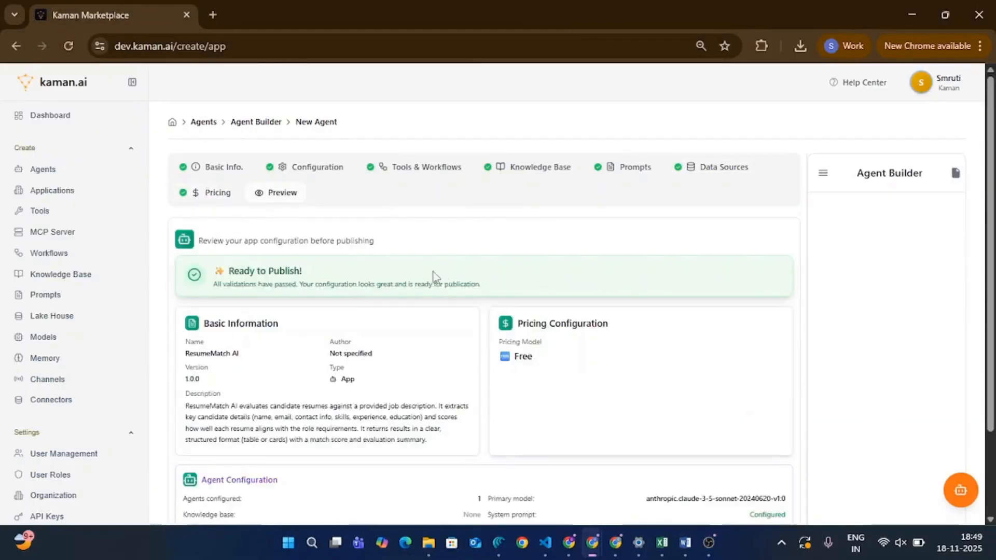
pyautogui.scroll(-2, 441, 332)
pyautogui.click(729, 499)
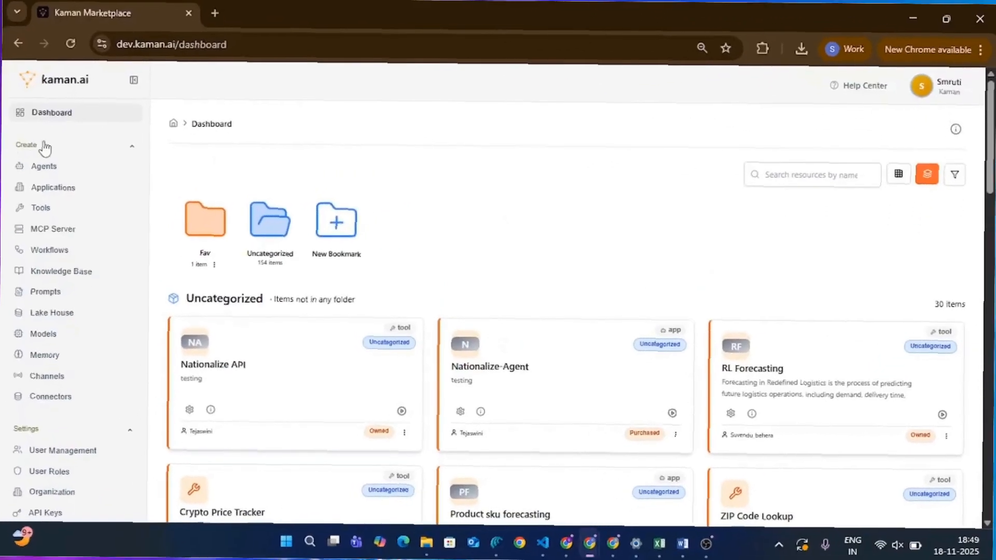
# Step: Search the dashboard resources for "resume" to find the published agent
pyautogui.click(776, 172)
pyautogui.write('resume')
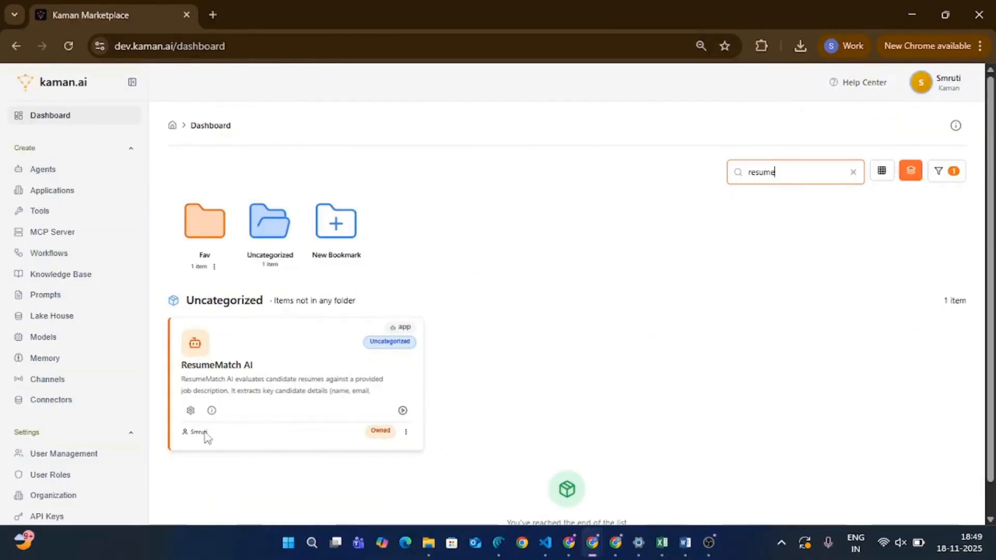
# Step: Launch the ResumeMatch AI agent's chat and send it the greeting "Hello"
pyautogui.click(402, 411)
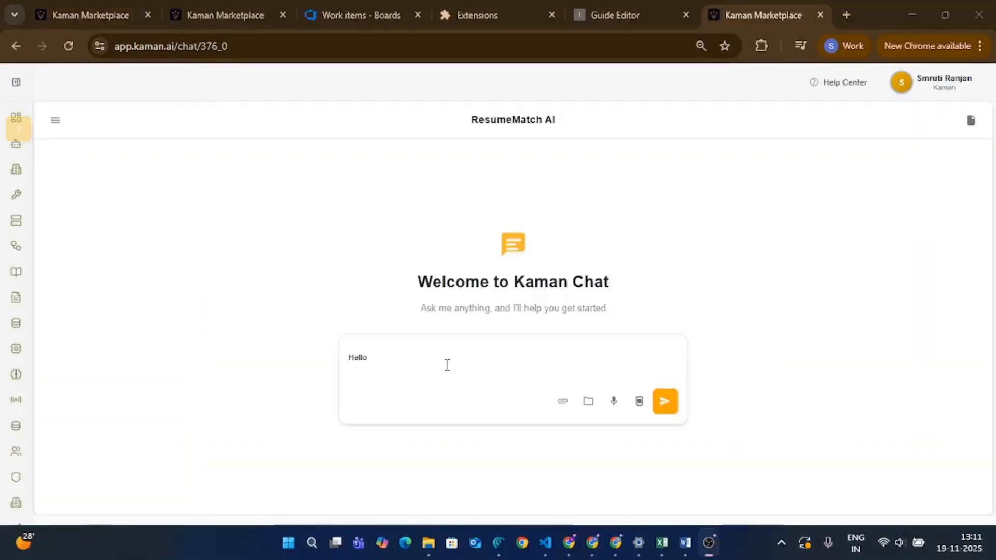
pyautogui.click(447, 364)
pyautogui.press('Return')
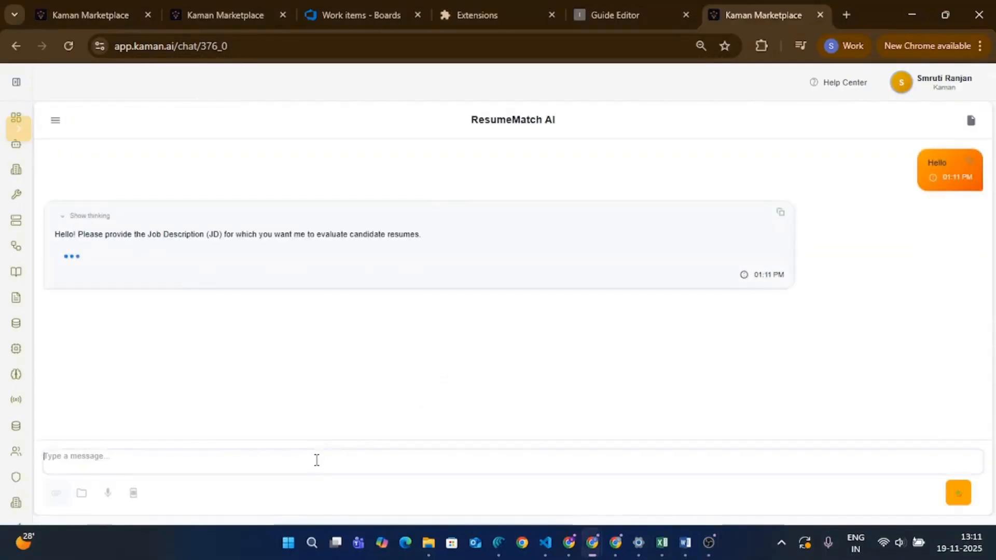
# Step: Send the copied job description to the agent, and submit the first candidate's resume PDF from the "resume for full stack" folder for evaluation
pyautogui.hotkey('ctrl', 'v')
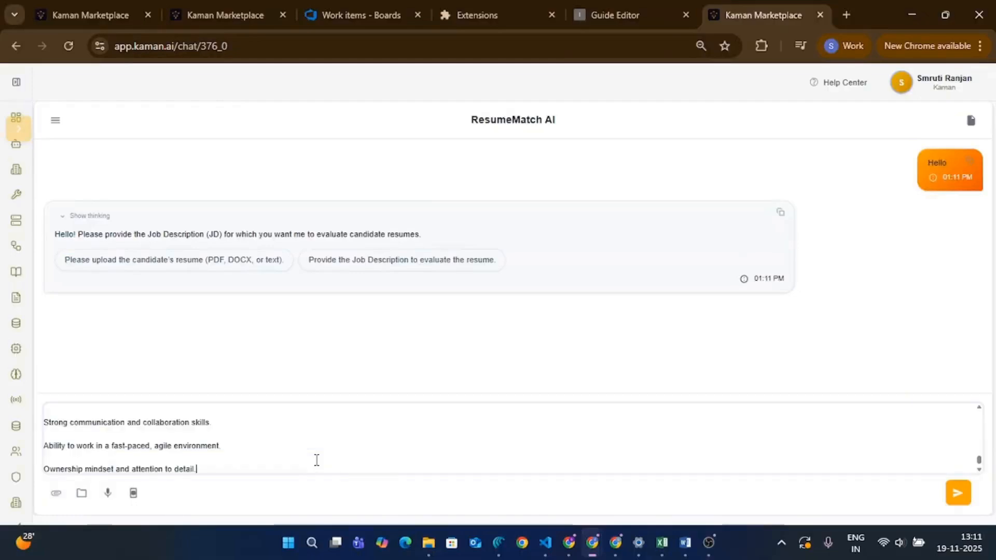
pyautogui.press('Return')
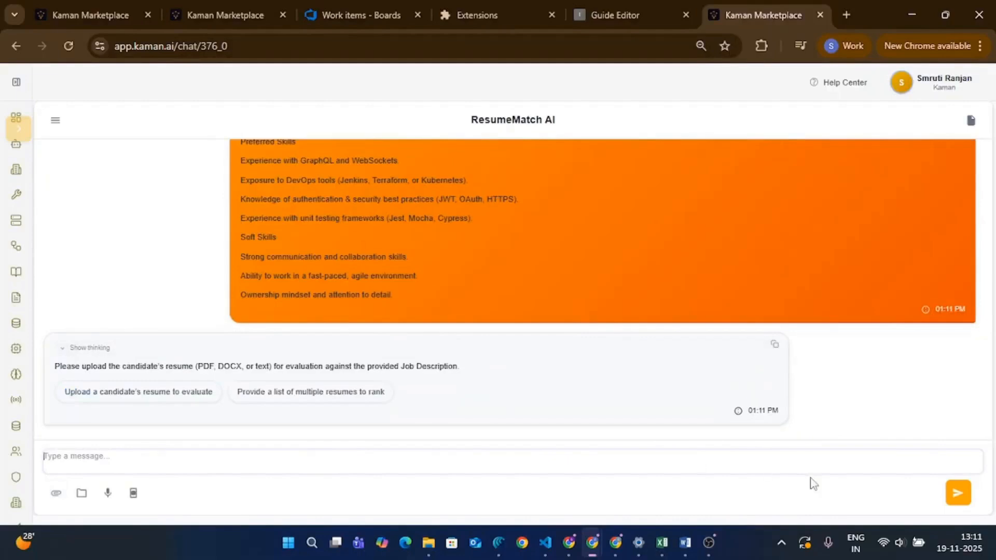
pyautogui.click(59, 497)
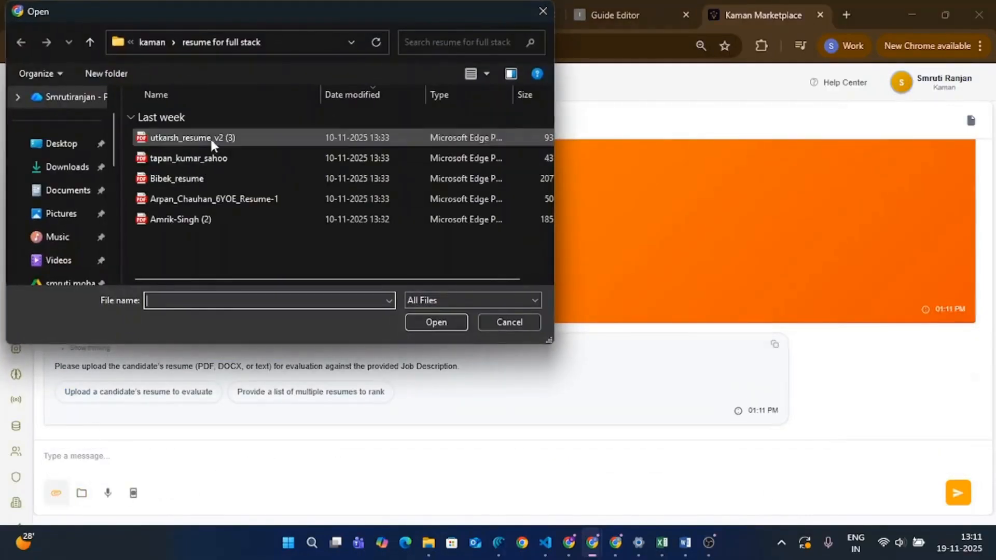
pyautogui.doubleClick(210, 138)
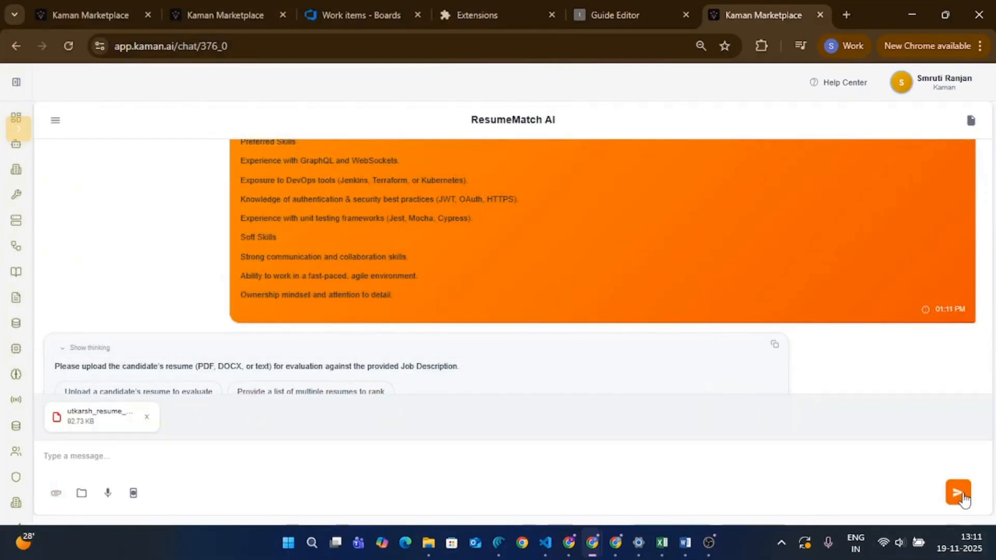
pyautogui.click(958, 493)
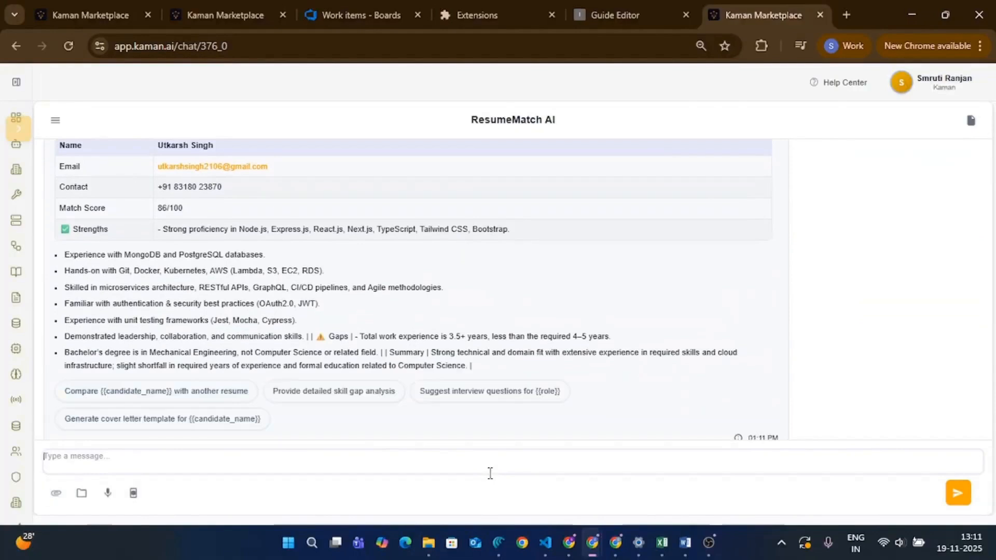
# Step: Send the message "check for another candidate." with the second resume PDF in the "resume for full stack" folder attached
pyautogui.scroll(4, 340, 349)
pyautogui.scroll(-1, 165, 301)
pyautogui.scroll(-2, 166, 300)
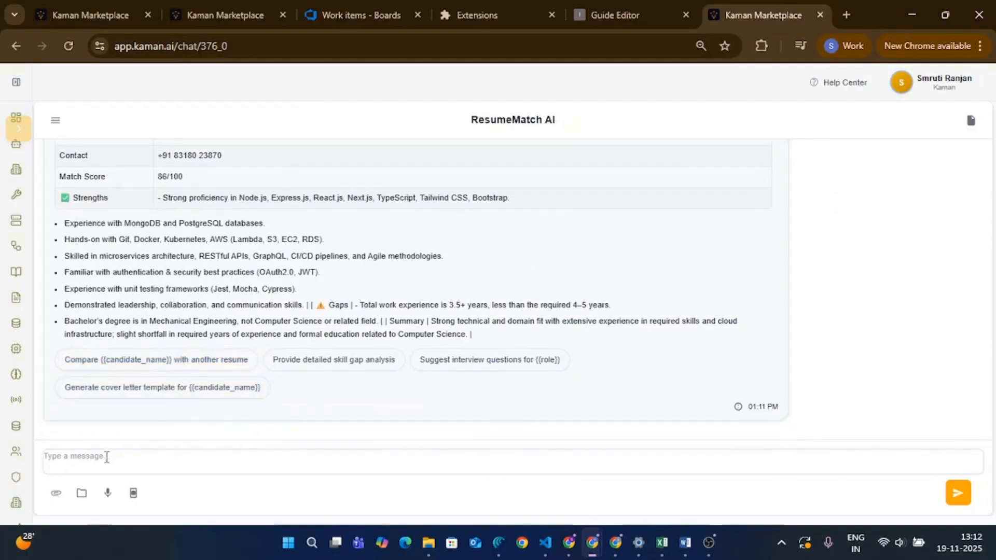
pyautogui.write('check for another candidate')
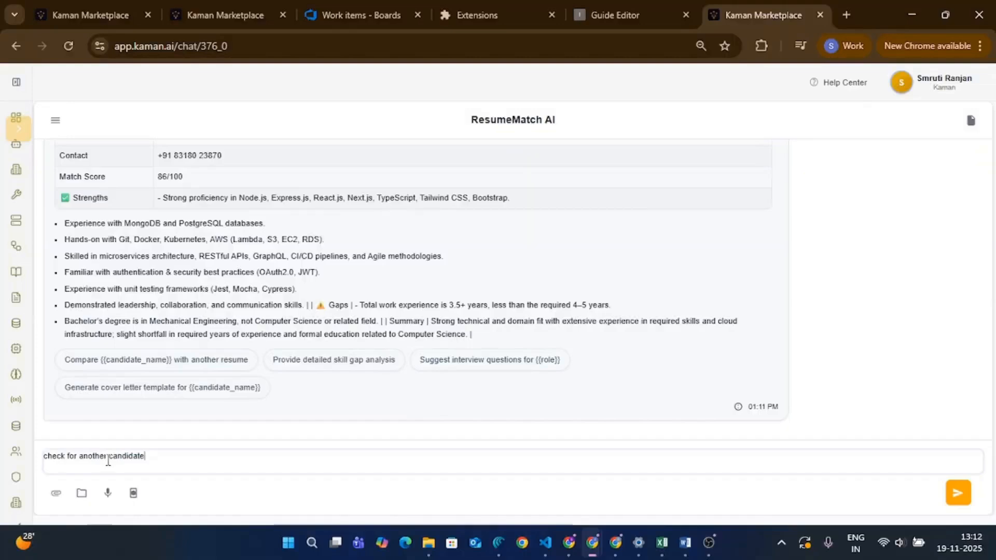
pyautogui.click(57, 494)
pyautogui.click(163, 158)
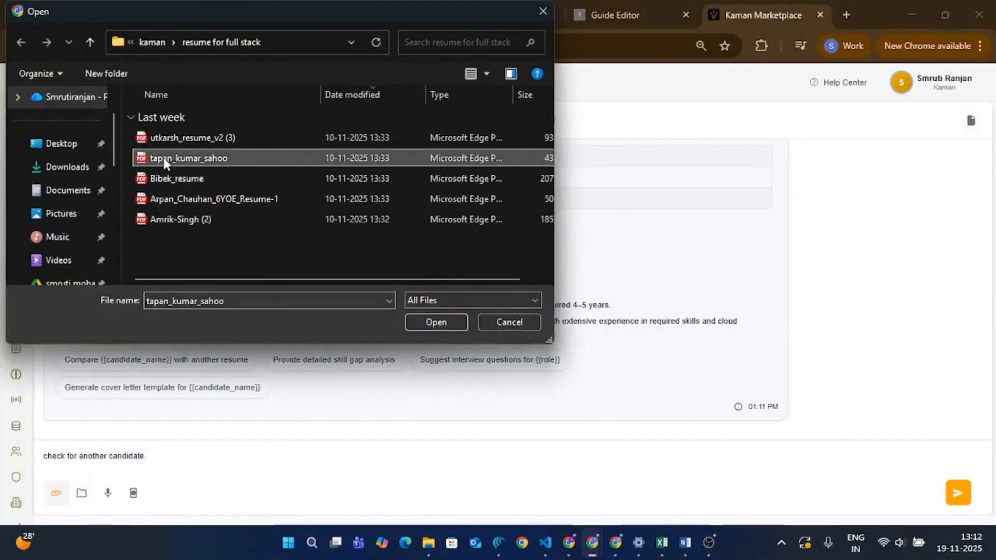
pyautogui.doubleClick(163, 158)
pyautogui.click(953, 491)
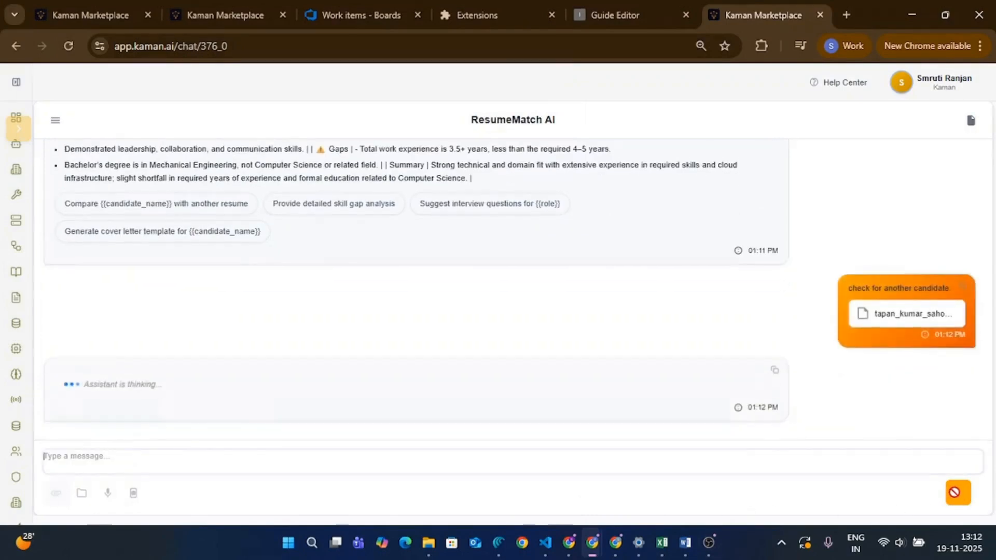